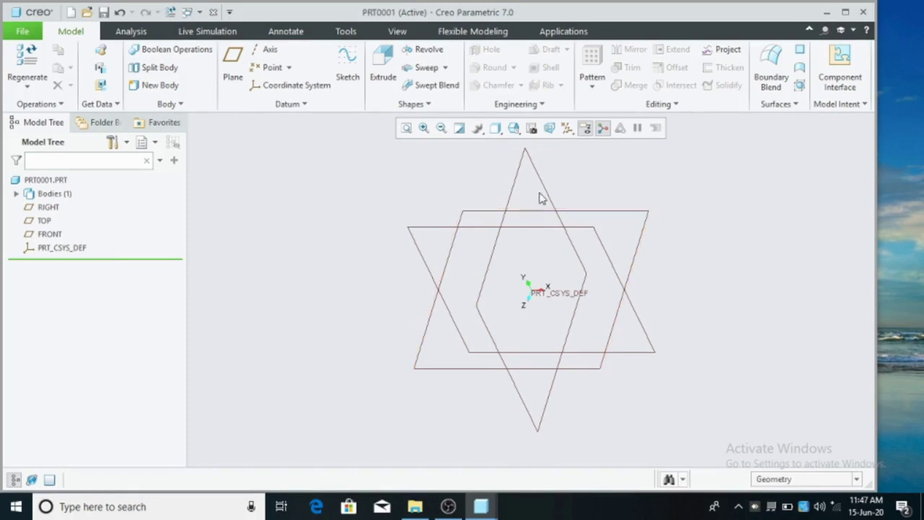
Start a sketch on the RIGHT datum plane and orient it flat to the screen
{"action": "left_click", "coordinate": [511, 200]}
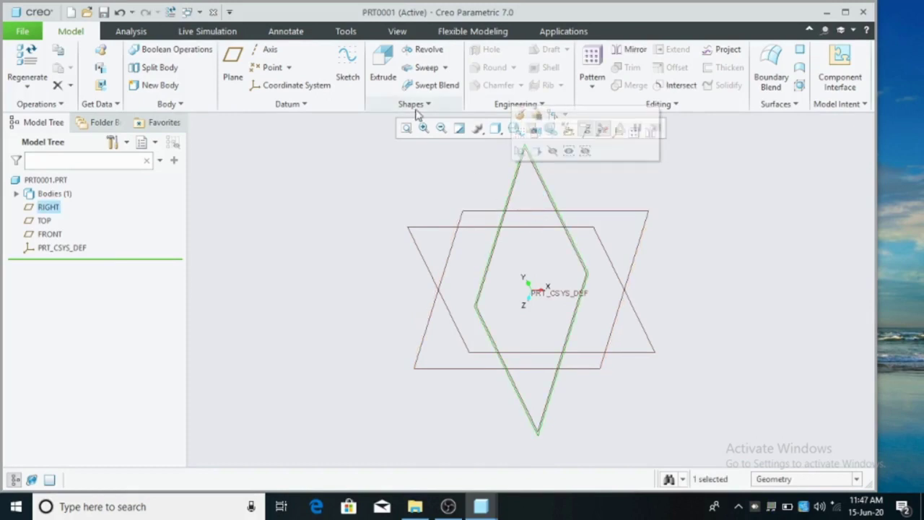
{"action": "left_click", "coordinate": [347, 58]}
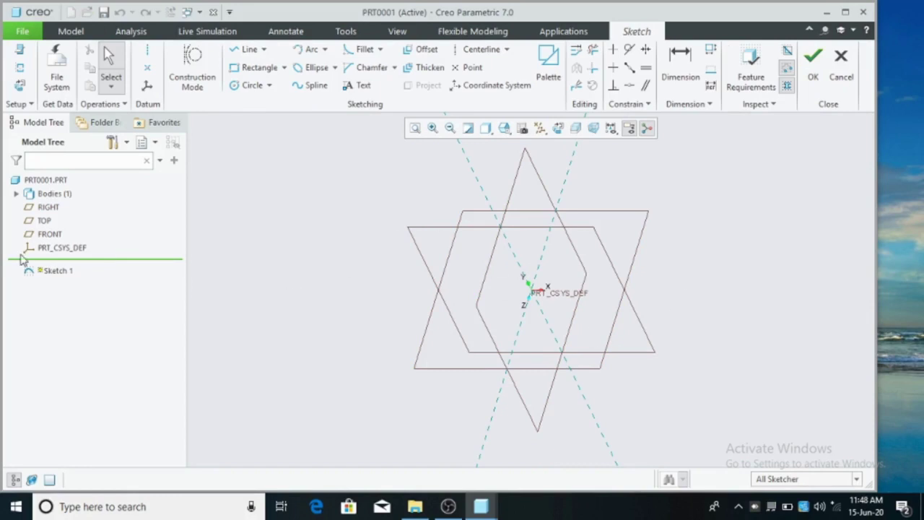
{"action": "left_click", "coordinate": [16, 85]}
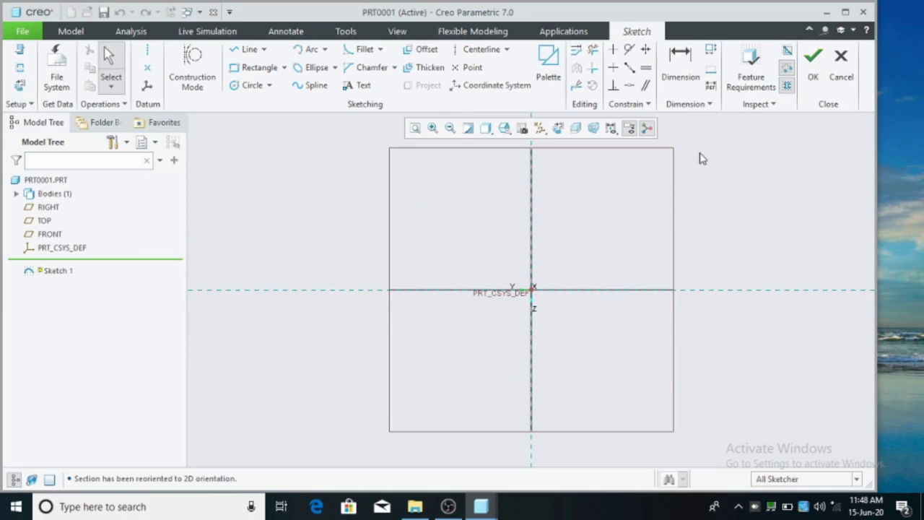
{"action": "left_click", "coordinate": [815, 63]}
Quit Sketch 1 without saving and restore the part's Standard Orientation view
{"action": "left_click", "coordinate": [841, 72]}
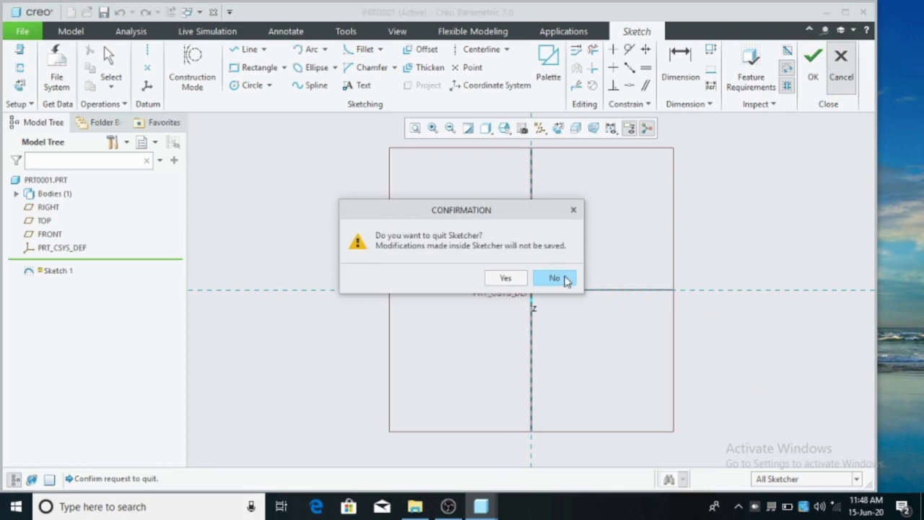
{"action": "left_click", "coordinate": [519, 278]}
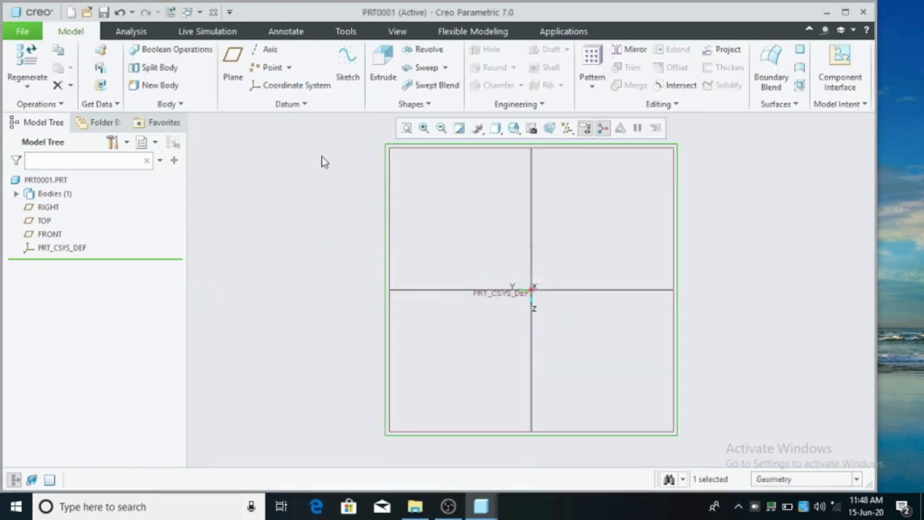
{"action": "left_click", "coordinate": [514, 129]}
{"action": "left_click", "coordinate": [527, 143]}
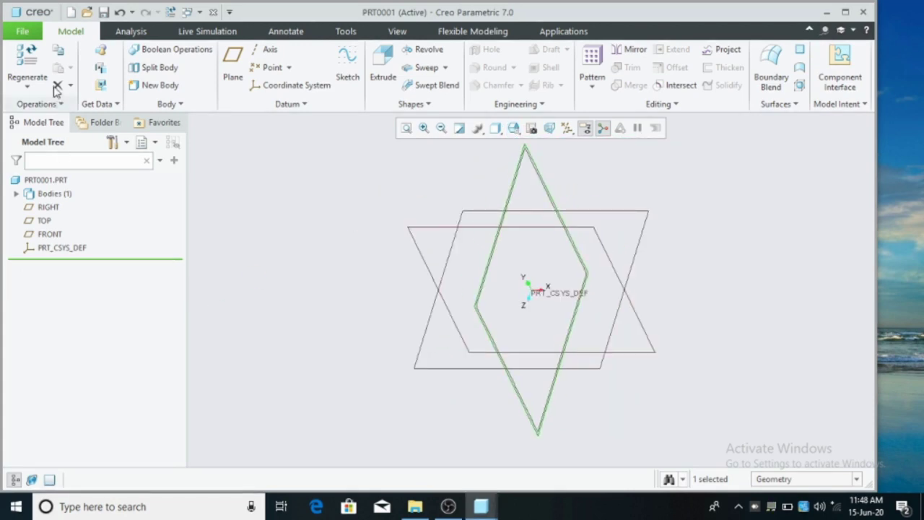
In Sketcher options, uncheck Snap to grid and make the sketching plane parallel to the screen
{"action": "left_click", "coordinate": [28, 29]}
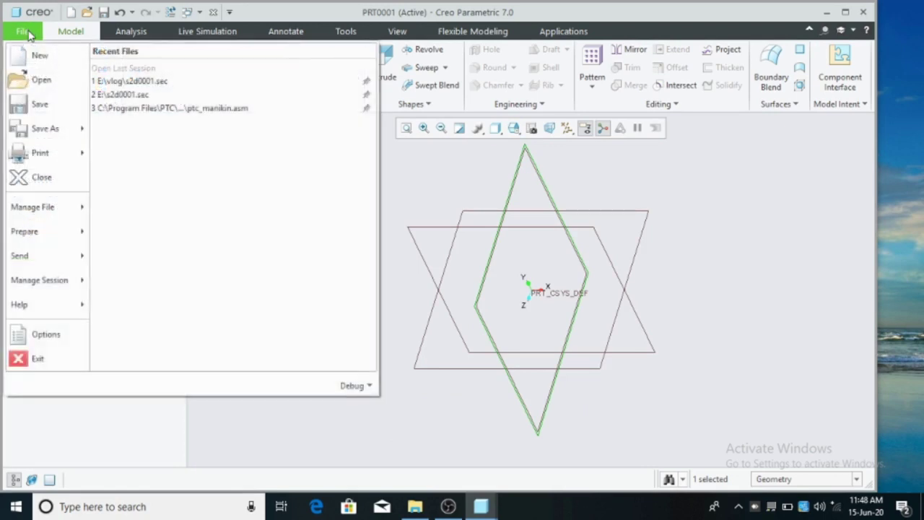
{"action": "left_click", "coordinate": [22, 333]}
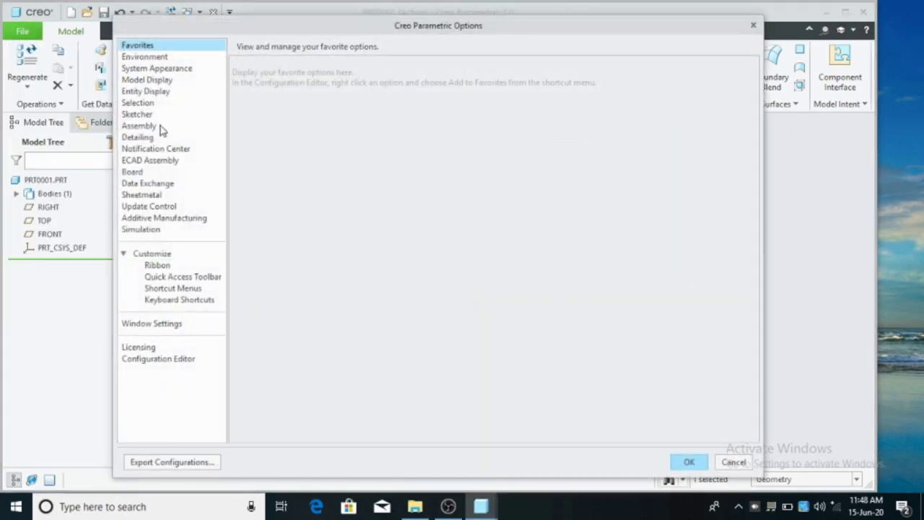
{"action": "left_click", "coordinate": [140, 114]}
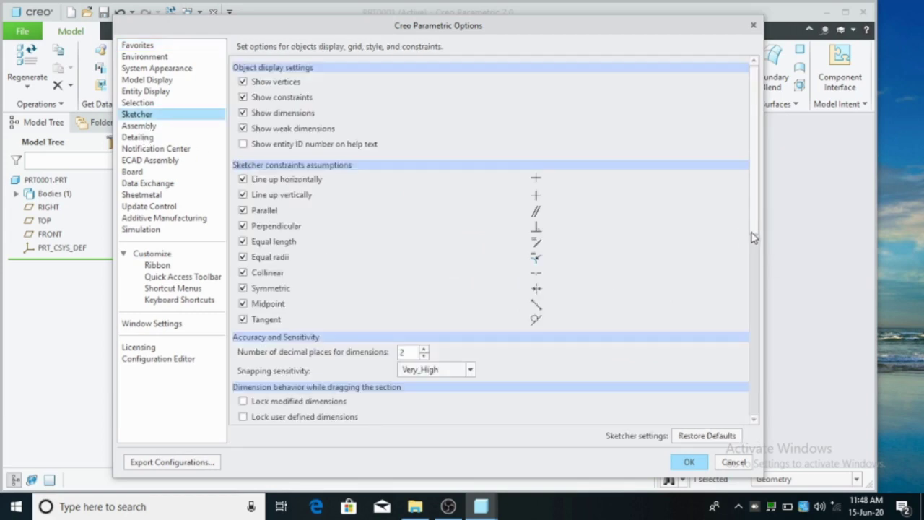
{"action": "left_click_drag", "start_coordinate": [753, 237], "coordinate": [755, 376]}
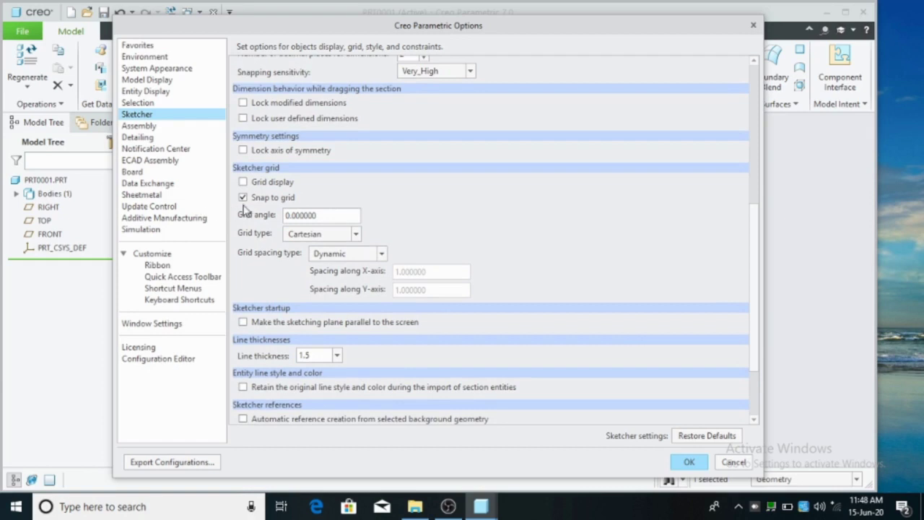
{"action": "left_click", "coordinate": [264, 200]}
{"action": "left_click", "coordinate": [686, 460]}
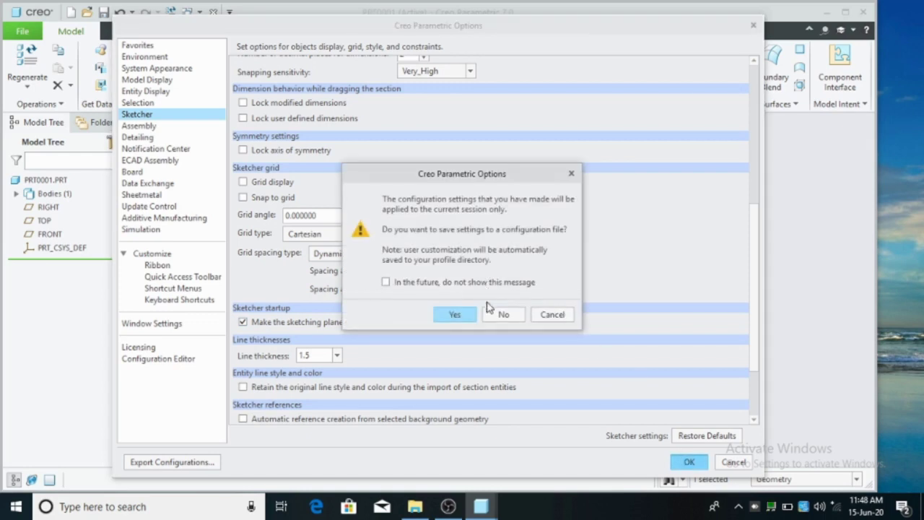
Keep the options for this session only and start a new sketch on the RIGHT plane
{"action": "left_click", "coordinate": [501, 315]}
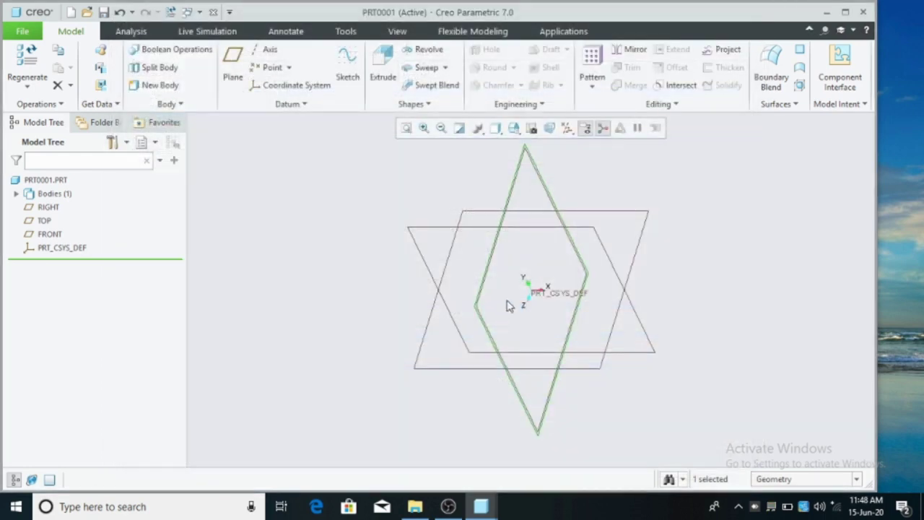
{"action": "left_click", "coordinate": [727, 215]}
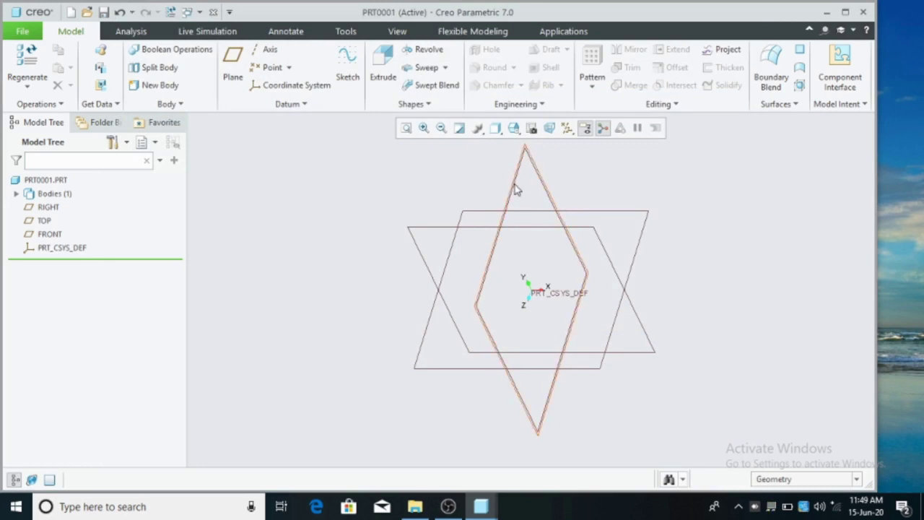
{"action": "left_click", "coordinate": [516, 189]}
{"action": "left_click", "coordinate": [345, 63]}
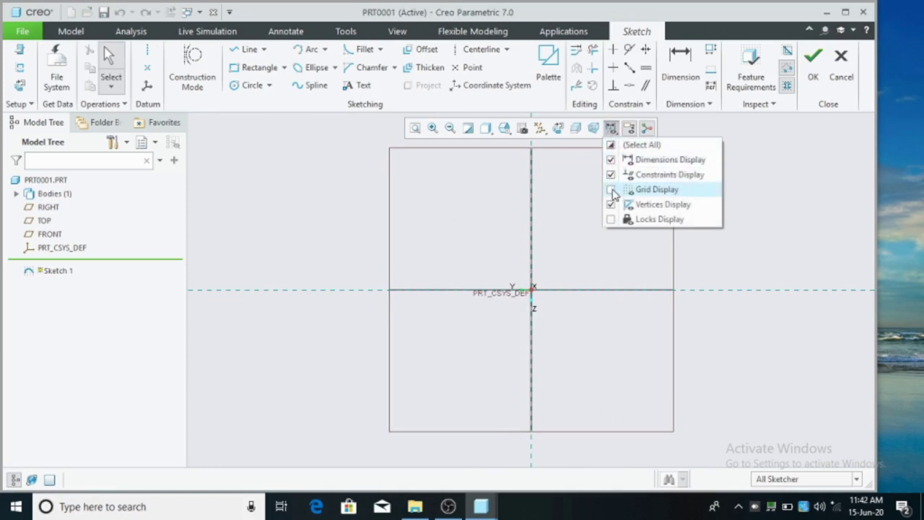
Turn on Grid Display in the sketch and bring up Setup > Grid Settings
{"action": "left_click", "coordinate": [610, 190]}
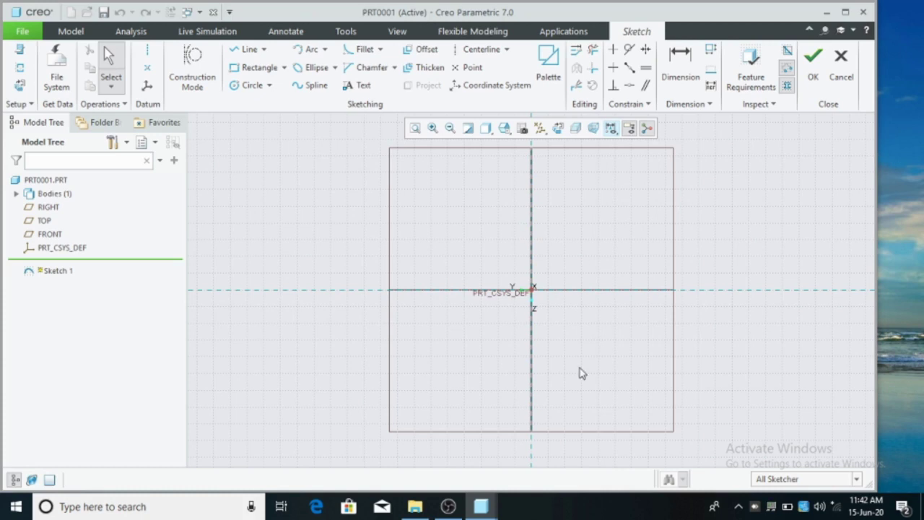
{"action": "left_click", "coordinate": [30, 104]}
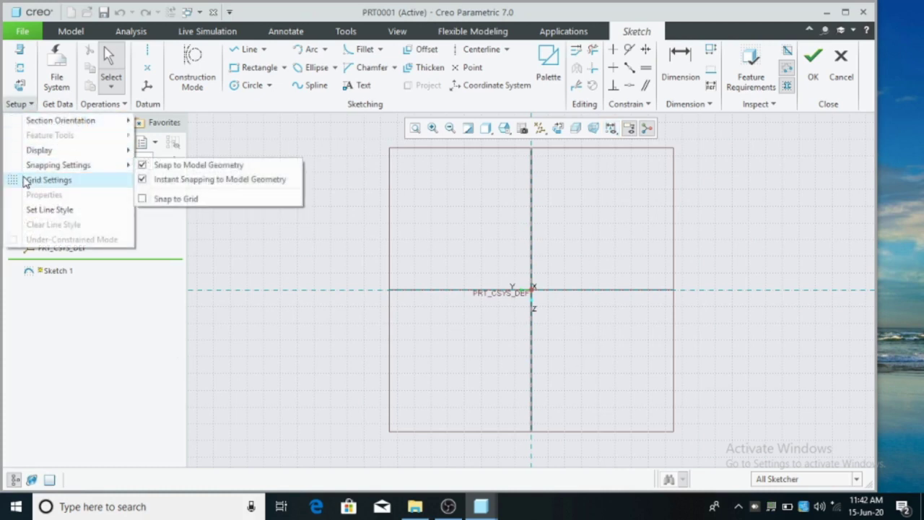
{"action": "left_click", "coordinate": [47, 180]}
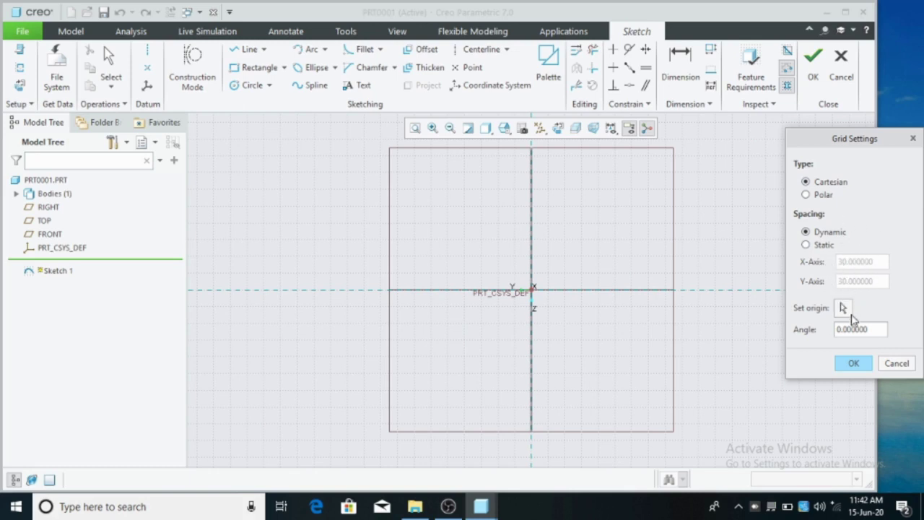
Set the grid angle to 30 degrees
{"action": "double_click", "coordinate": [868, 331]}
{"action": "type", "text": "30"}
{"action": "key", "text": "Return"}
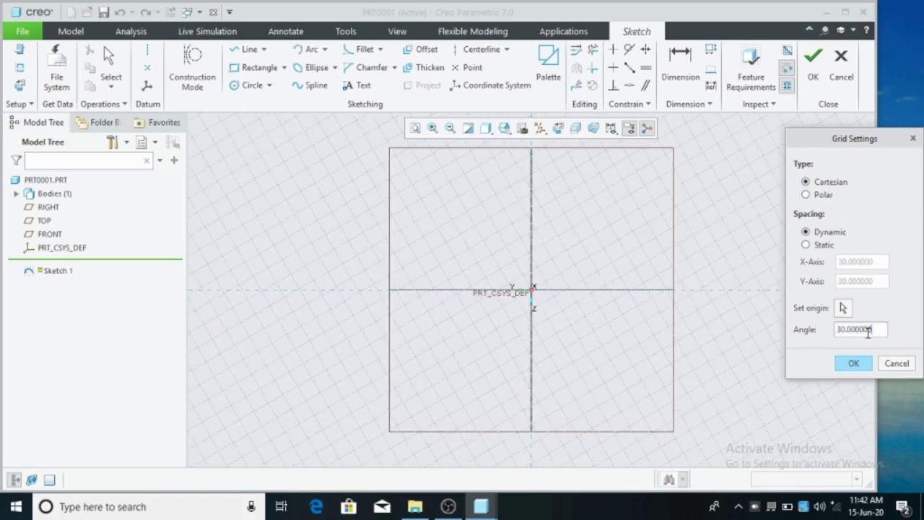
Switch to Static spacing and set both X-Axis and Y-Axis spacing to 50
{"action": "left_click", "coordinate": [827, 245]}
{"action": "double_click", "coordinate": [853, 262]}
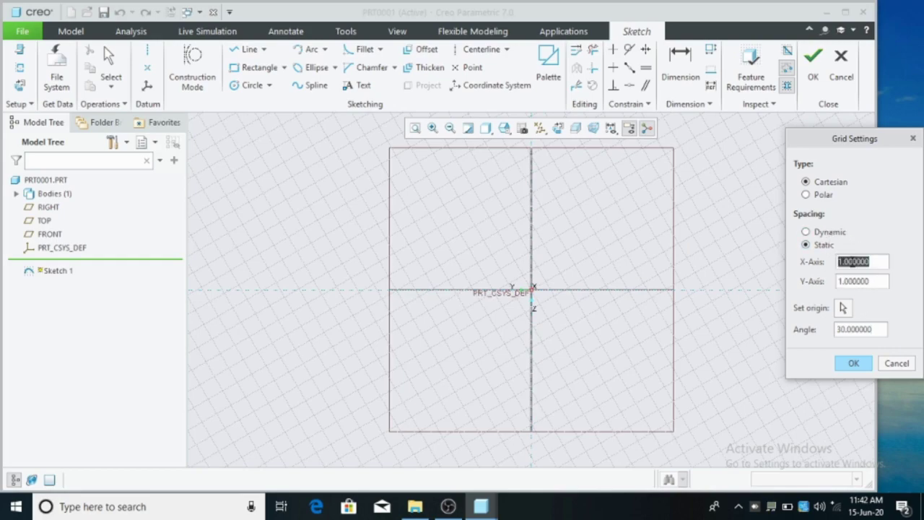
{"action": "type", "text": "30"}
{"action": "key", "text": "Return"}
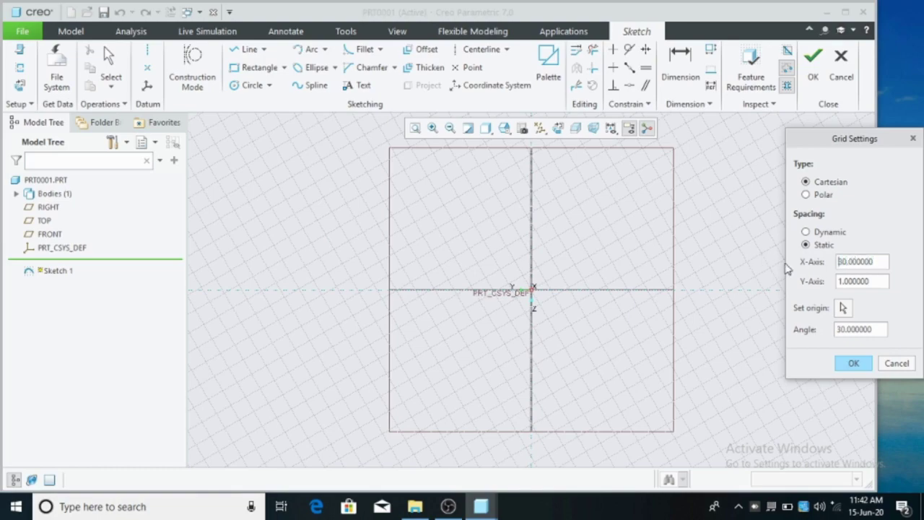
{"action": "double_click", "coordinate": [854, 281]}
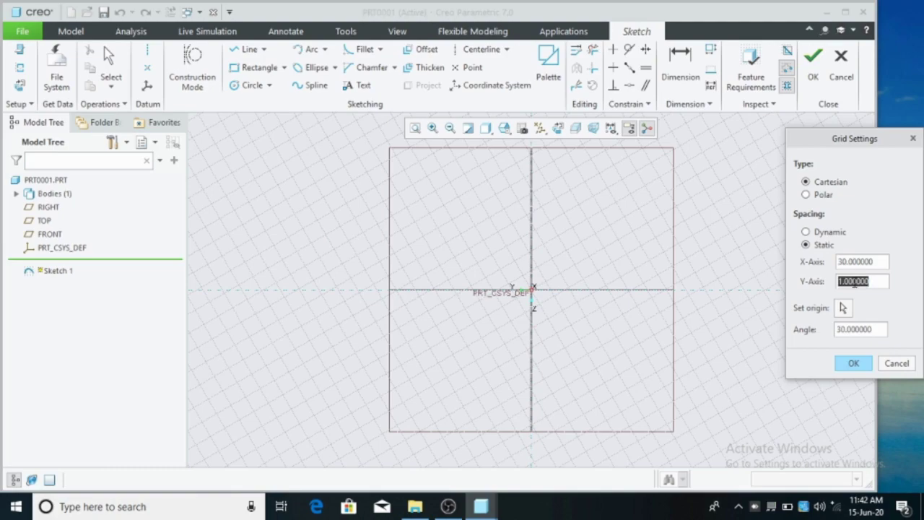
{"action": "type", "text": "4"}
{"action": "key", "text": "Return"}
{"action": "double_click", "coordinate": [862, 263]}
{"action": "type", "text": "5"}
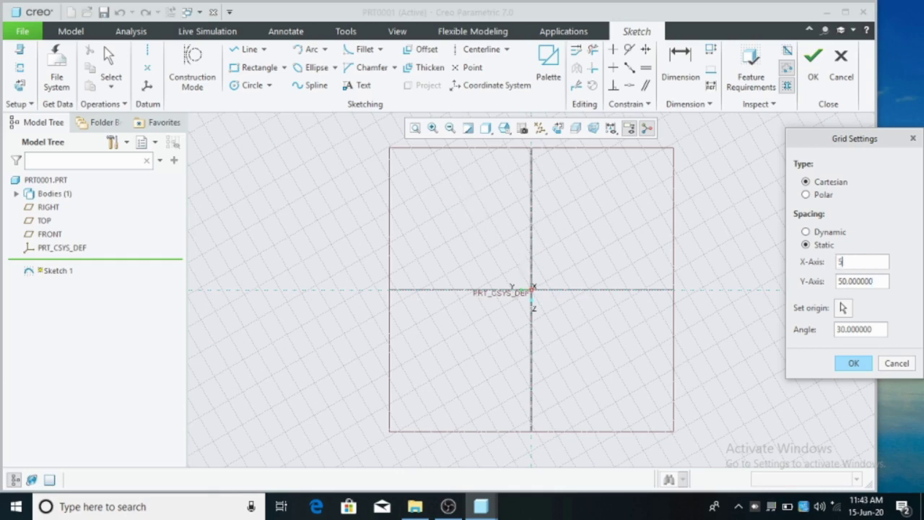
{"action": "type", "text": "0"}
{"action": "key", "text": "Return"}
Change the grid type to Polar and choose Dynamic spacing
{"action": "left_click", "coordinate": [823, 196]}
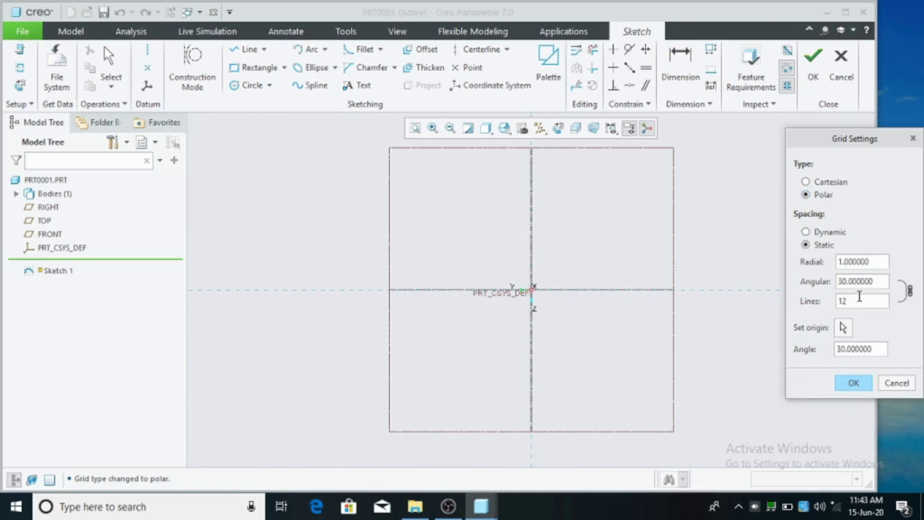
{"action": "left_click", "coordinate": [827, 234]}
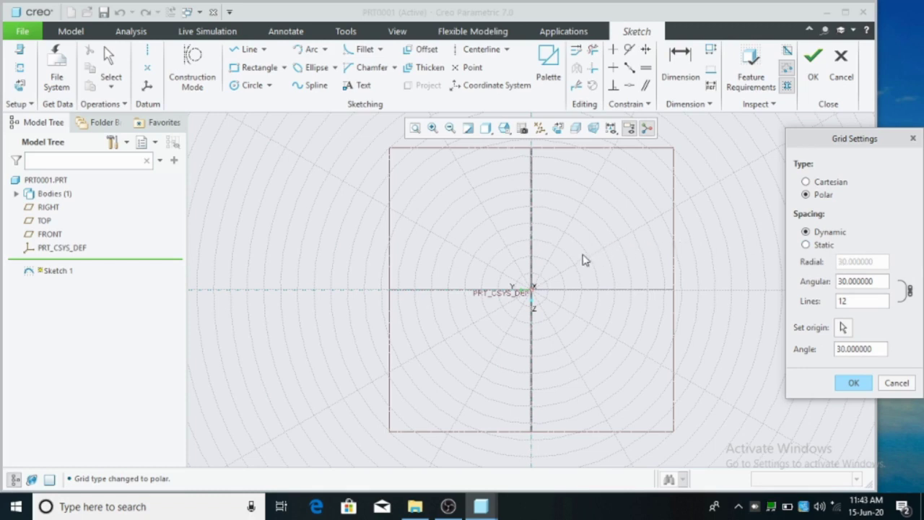
Select Static spacing and set the radial spacing to 60, after first trying 40
{"action": "left_click", "coordinate": [824, 246]}
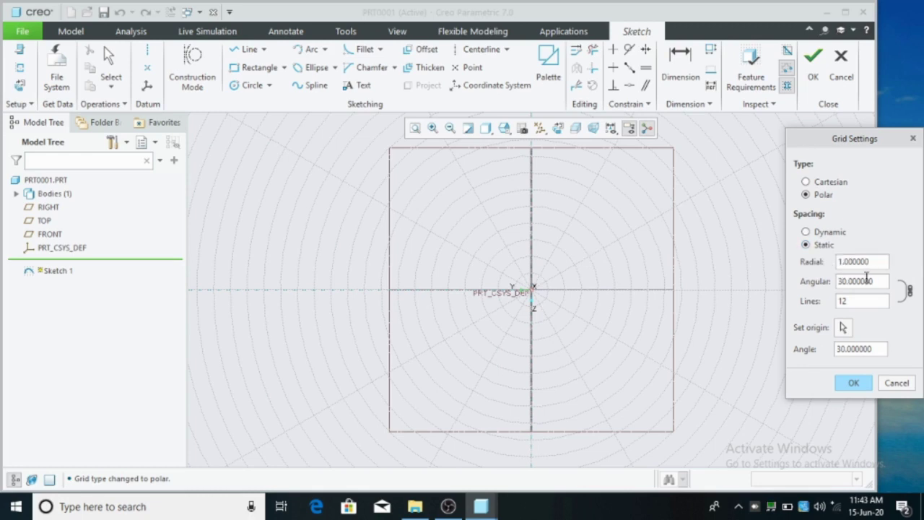
{"action": "double_click", "coordinate": [876, 264]}
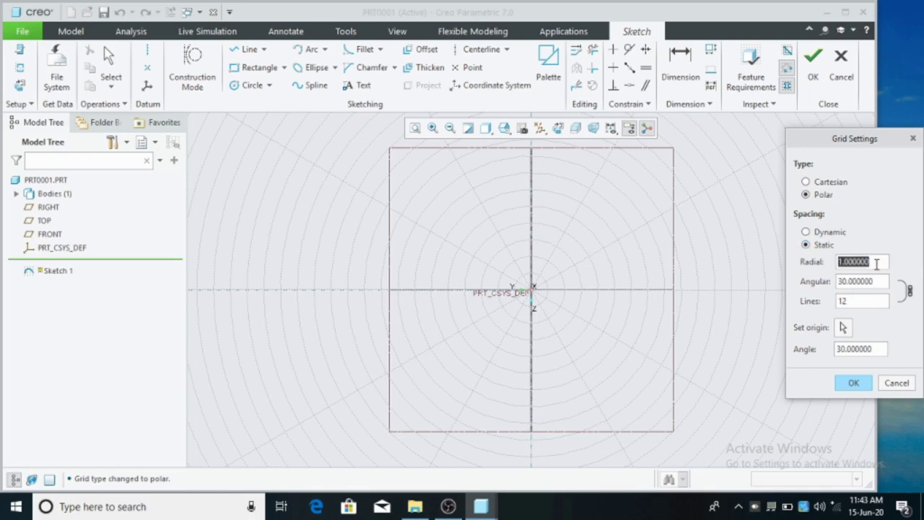
{"action": "type", "text": "40"}
{"action": "key", "text": "Return"}
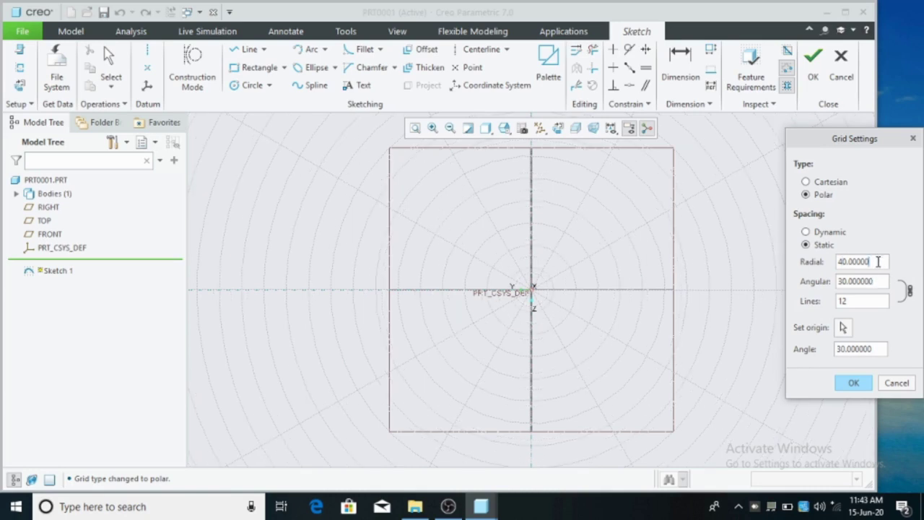
{"action": "key", "text": "BackSpace"}
{"action": "key", "text": "BackSpace"}
{"action": "key", "text": "BackSpace"}
{"action": "key", "text": "BackSpace"}
{"action": "key", "text": "BackSpace"}
{"action": "key", "text": "BackSpace"}
{"action": "type", "text": "60"}
{"action": "key", "text": "Return"}
Try angular spacings of 20 and 12 degrees, watching the Lines count change
{"action": "double_click", "coordinate": [880, 282]}
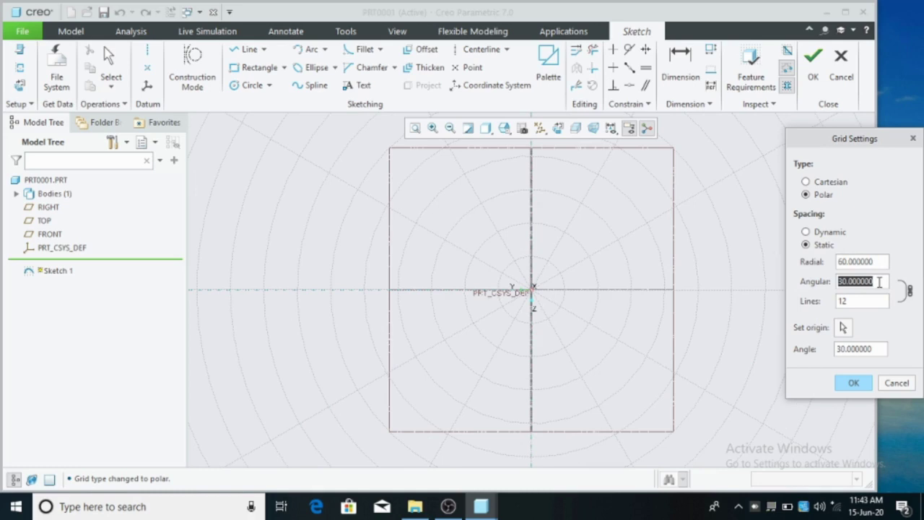
{"action": "type", "text": "2"}
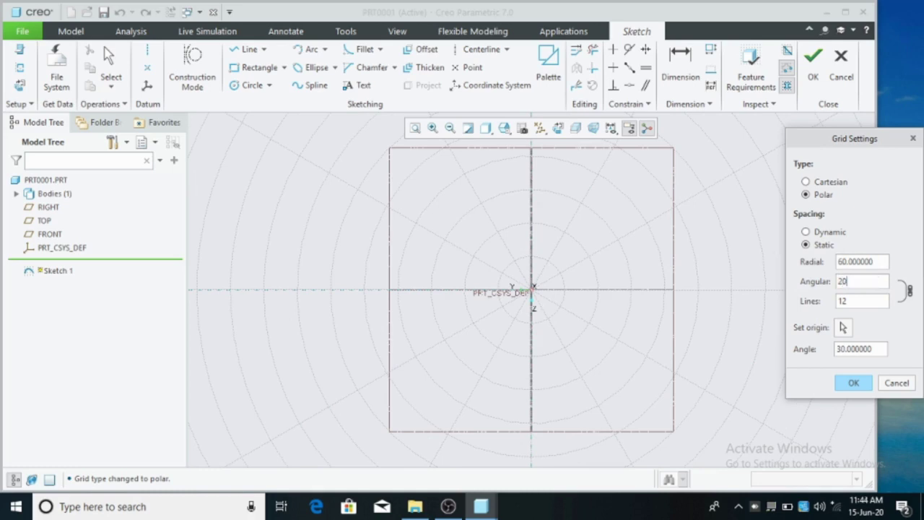
{"action": "type", "text": "0"}
{"action": "key", "text": "Return"}
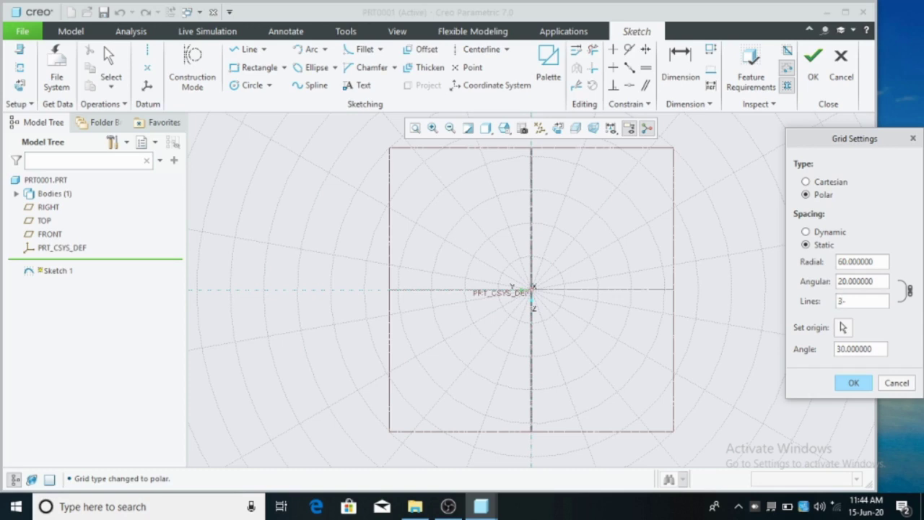
{"action": "double_click", "coordinate": [854, 281]}
{"action": "left_click", "coordinate": [717, 365]}
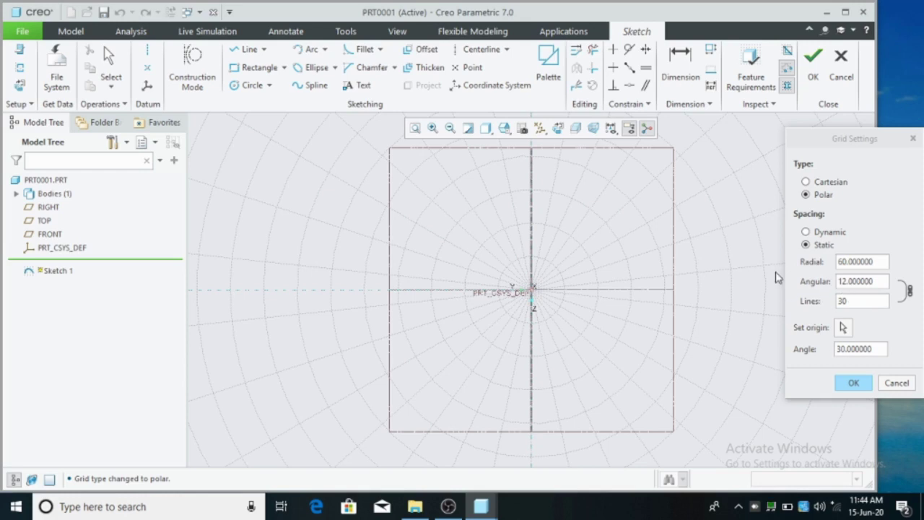
{"action": "left_click", "coordinate": [877, 281]}
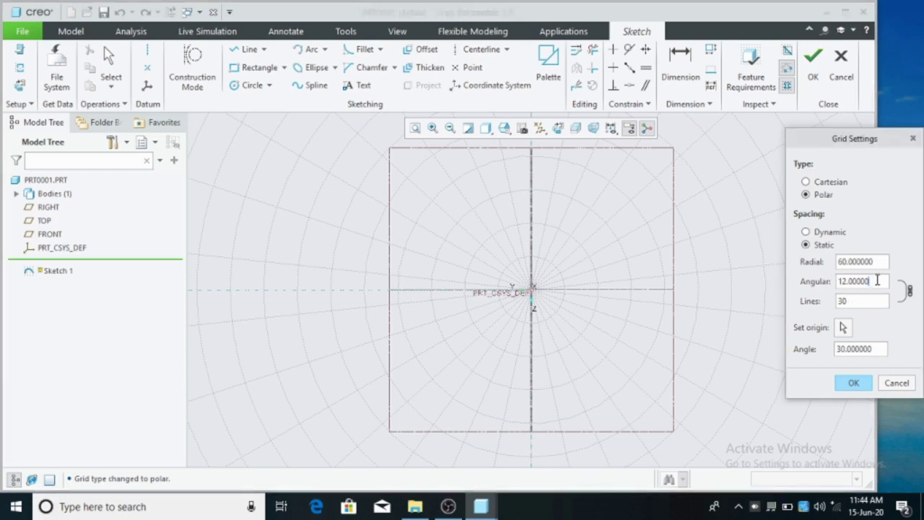
{"action": "key", "text": "BackSpace"}
{"action": "key", "text": "BackSpace"}
{"action": "key", "text": "BackSpace"}
{"action": "key", "text": "BackSpace"}
{"action": "key", "text": "BackSpace"}
{"action": "key", "text": "BackSpace"}
{"action": "key", "text": "BackSpace"}
{"action": "key", "text": "BackSpace"}
{"action": "key", "text": "BackSpace"}
Set angular spacing back to 30 degrees, giving 12 lines
{"action": "type", "text": "30"}
{"action": "key", "text": "Return"}
{"action": "double_click", "coordinate": [856, 304]}
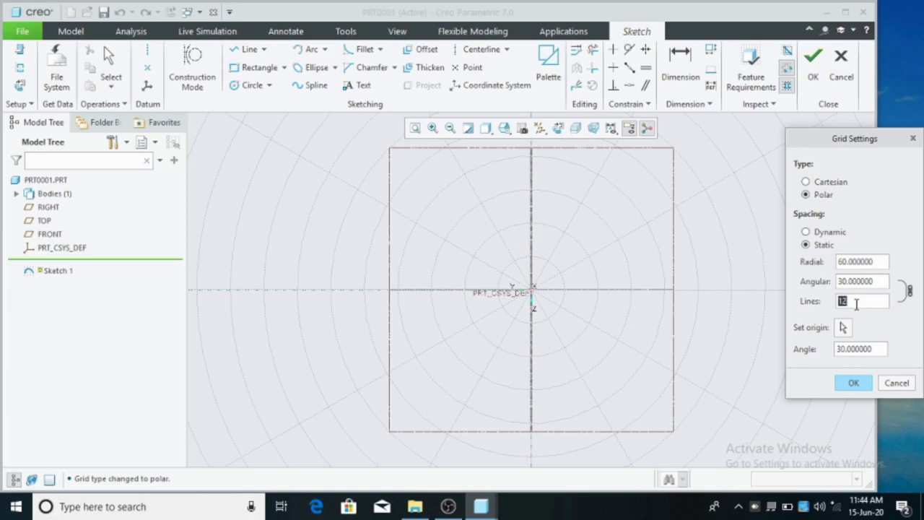
Try grid angles of 60 and 45 degrees, then return it to 30
{"action": "double_click", "coordinate": [868, 349]}
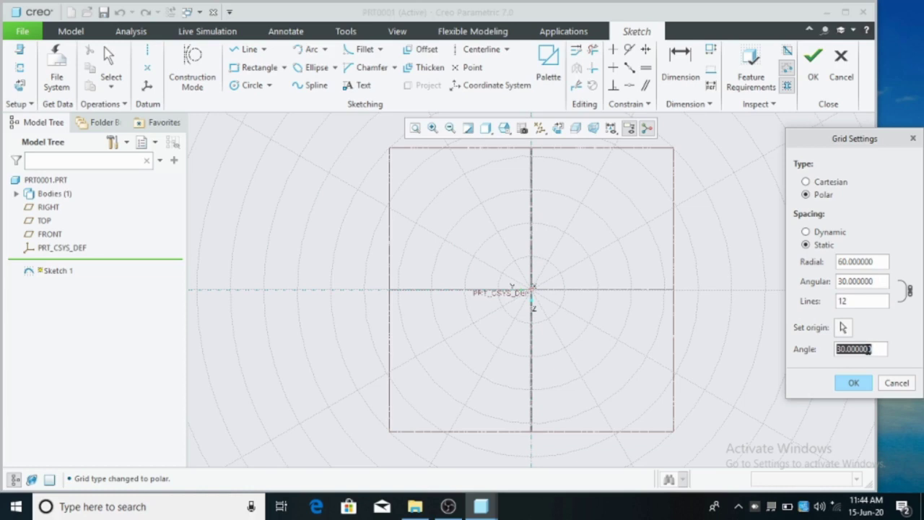
{"action": "type", "text": "60"}
{"action": "key", "text": "Return"}
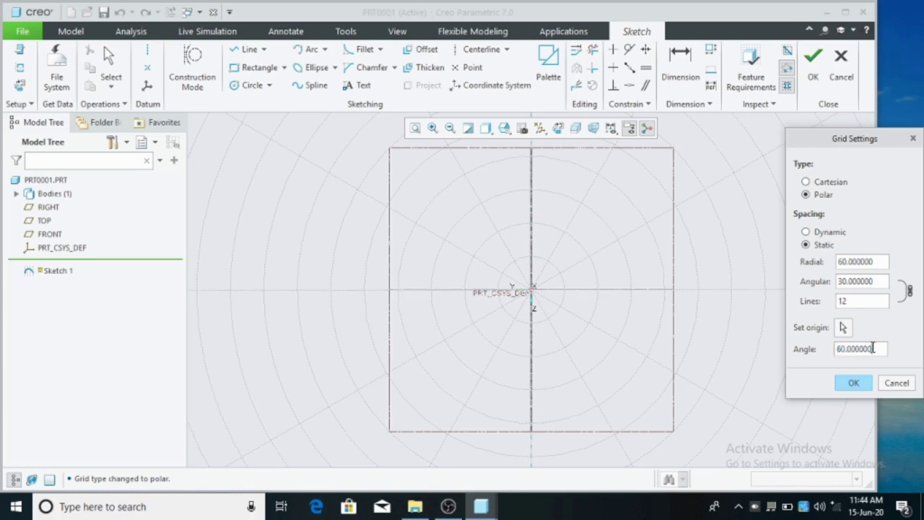
{"action": "key", "text": "BackSpace"}
{"action": "key", "text": "BackSpace"}
{"action": "key", "text": "BackSpace"}
{"action": "key", "text": "BackSpace"}
{"action": "key", "text": "BackSpace"}
{"action": "key", "text": "BackSpace"}
{"action": "key", "text": "BackSpace"}
{"action": "key", "text": "BackSpace"}
{"action": "key", "text": "BackSpace"}
{"action": "type", "text": "4"}
{"action": "key", "text": "Return"}
{"action": "key", "text": "BackSpace"}
{"action": "key", "text": "BackSpace"}
{"action": "key", "text": "BackSpace"}
{"action": "key", "text": "BackSpace"}
{"action": "key", "text": "BackSpace"}
{"action": "key", "text": "BackSpace"}
{"action": "key", "text": "BackSpace"}
{"action": "key", "text": "BackSpace"}
{"action": "type", "text": "30"}
{"action": "key", "text": "Return"}
Apply the polar grid, then start a trial line with the Line tool and cancel it
{"action": "left_click", "coordinate": [865, 383]}
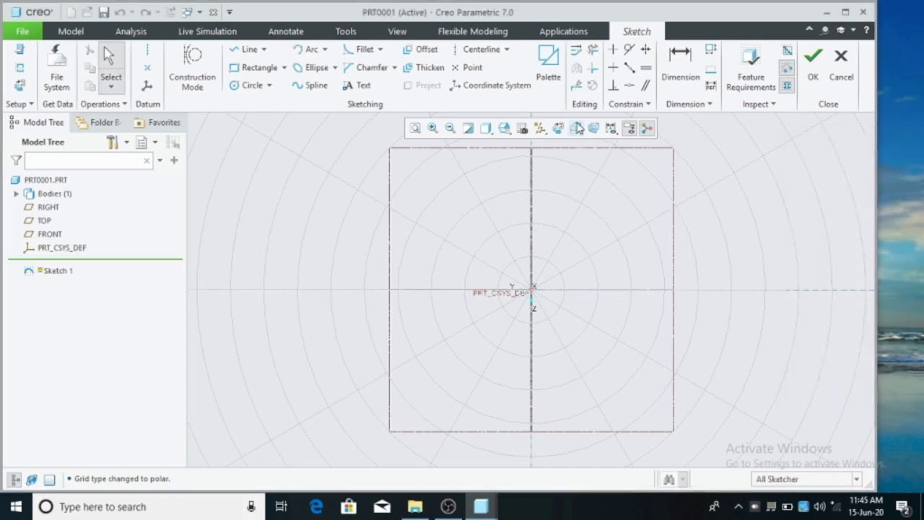
{"action": "left_click", "coordinate": [245, 49]}
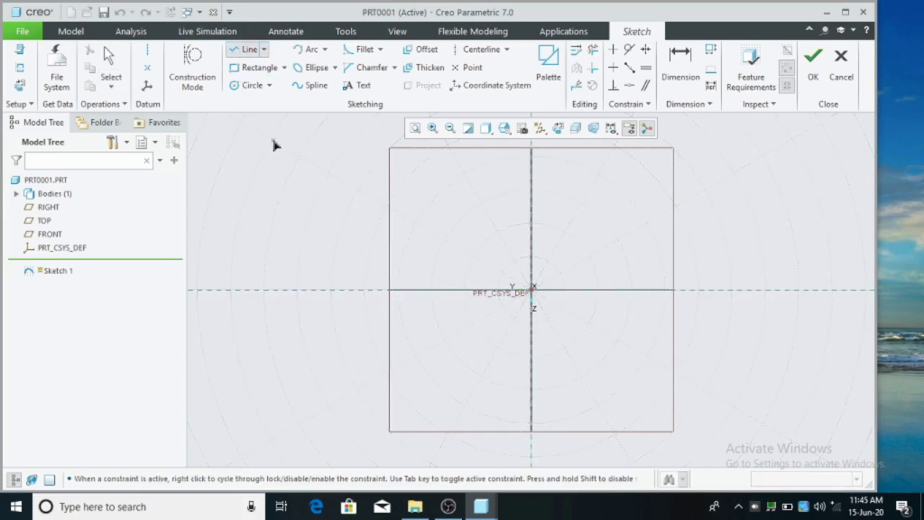
{"action": "left_click", "coordinate": [303, 155]}
{"action": "middle_click", "coordinate": [350, 164]}
{"action": "left_click", "coordinate": [22, 31]}
{"action": "left_click", "coordinate": [40, 335]}
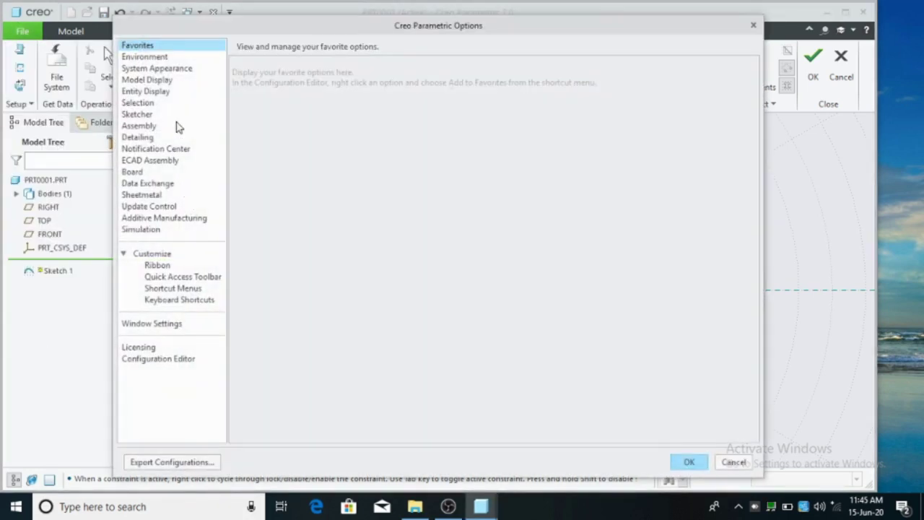
{"action": "left_click", "coordinate": [137, 114]}
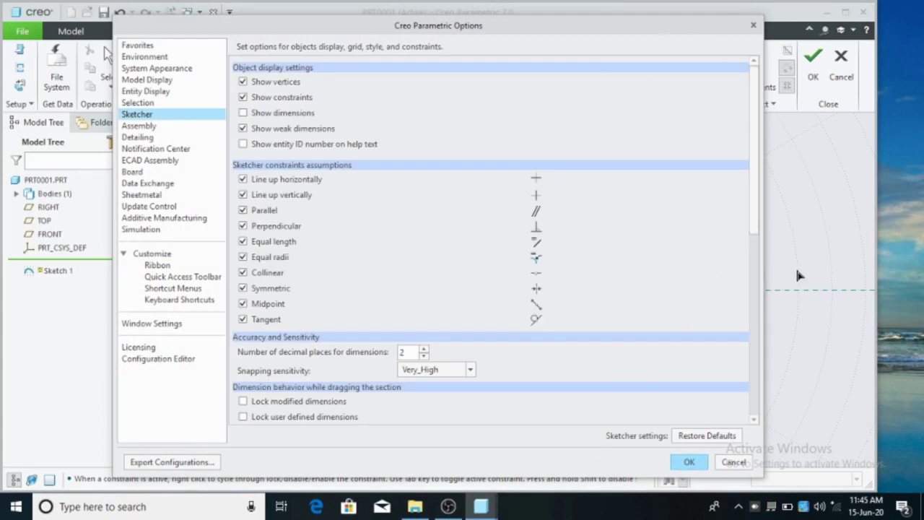
{"action": "scroll", "coordinate": [719, 311], "scroll_direction": "down", "scroll_amount": 1}
{"action": "scroll", "coordinate": [716, 380], "scroll_direction": "down", "scroll_amount": 8}
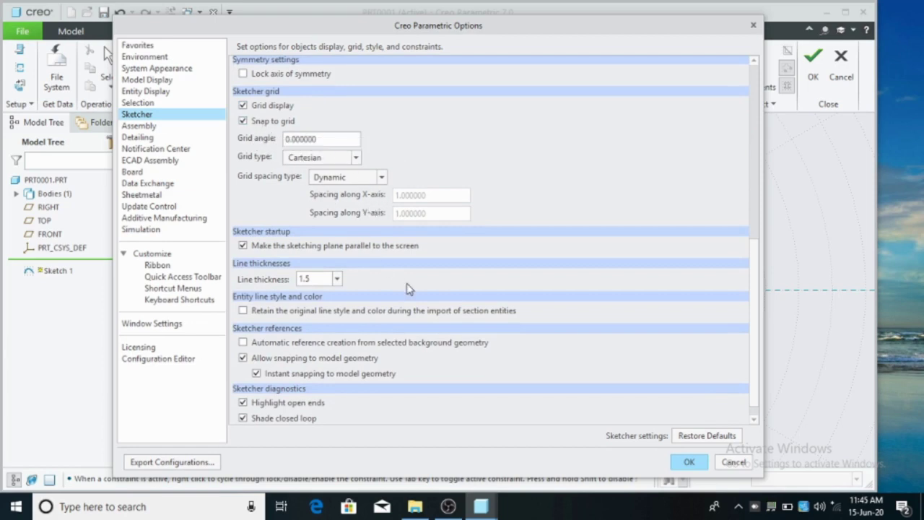
{"action": "left_click", "coordinate": [689, 464]}
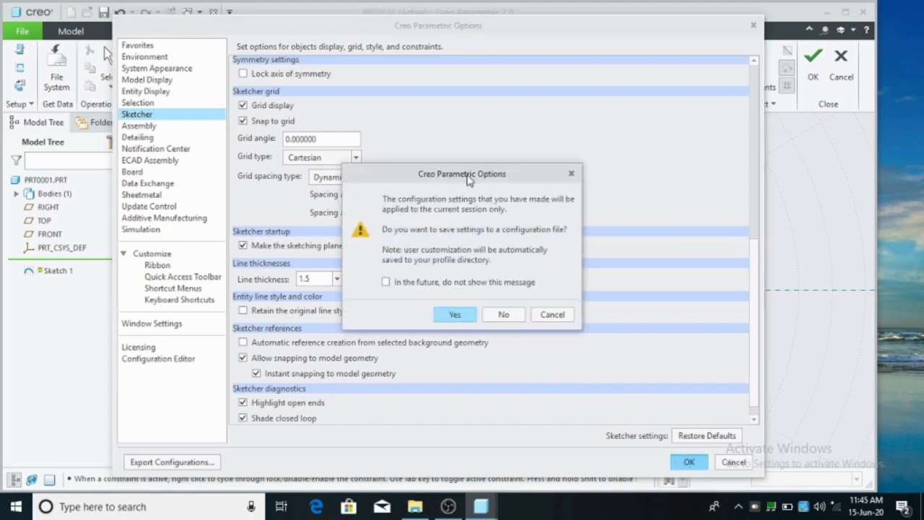
{"action": "left_click_drag", "start_coordinate": [467, 175], "coordinate": [606, 136]}
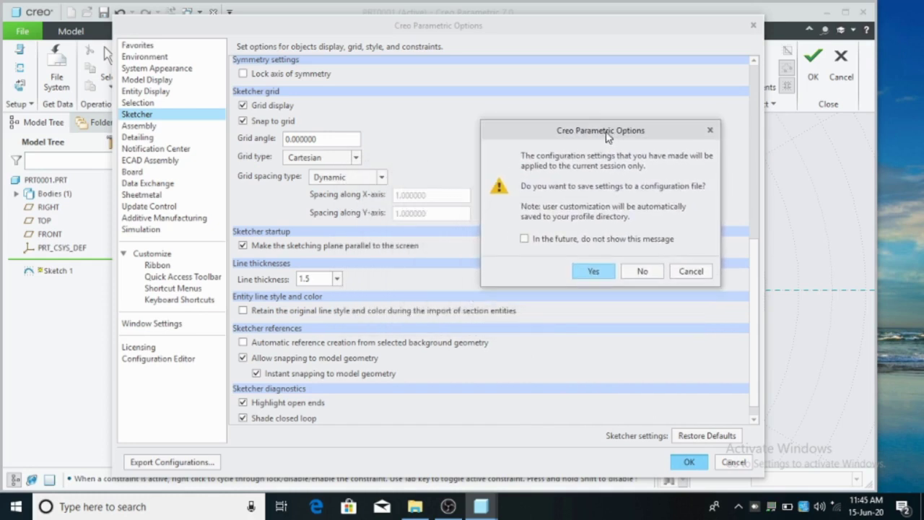
{"action": "left_click", "coordinate": [640, 270]}
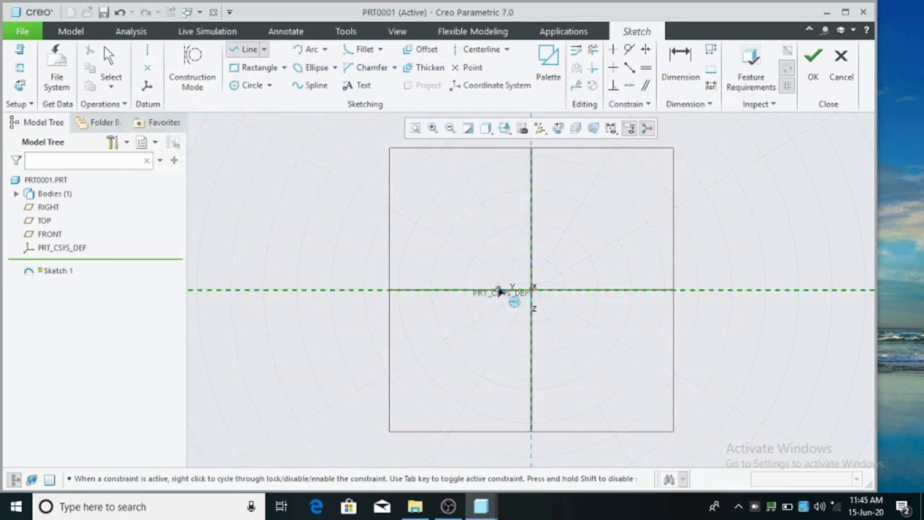
Draw a closed triangle of lines with each corner snapped to polar grid points
{"action": "left_click", "coordinate": [473, 256]}
{"action": "left_click", "coordinate": [445, 240]}
{"action": "middle_click", "coordinate": [453, 268]}
{"action": "left_click", "coordinate": [387, 206]}
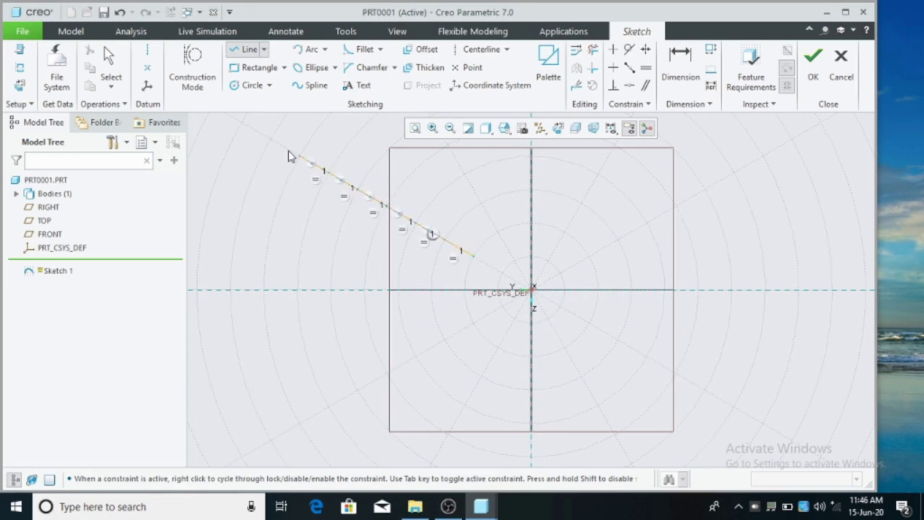
{"action": "left_click", "coordinate": [243, 123]}
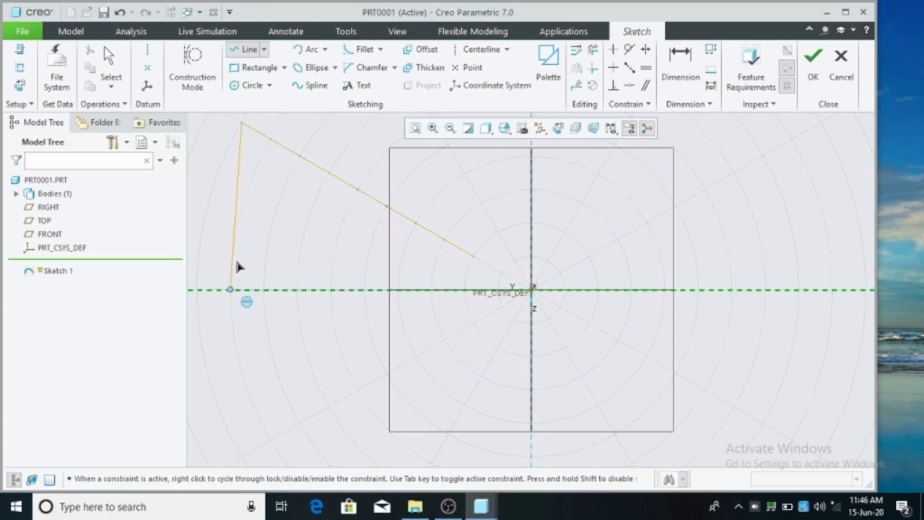
{"action": "left_click", "coordinate": [417, 355]}
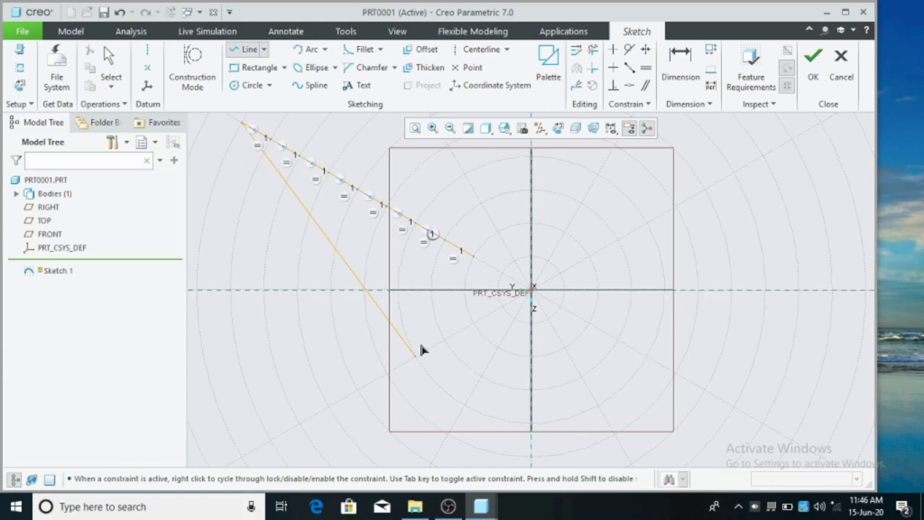
{"action": "left_click", "coordinate": [471, 257]}
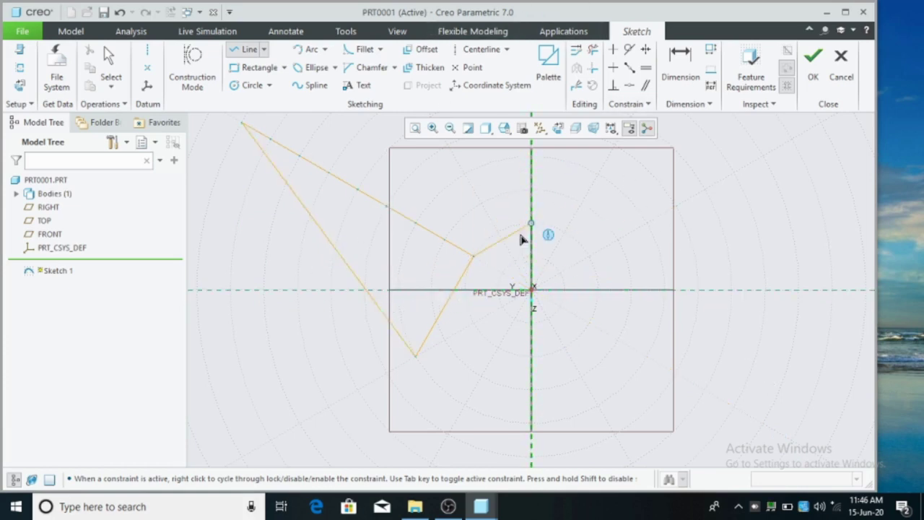
{"action": "left_click", "coordinate": [221, 134]}
Cancel Sketch Setup and confirm Yes to discard the sketch
{"action": "left_click", "coordinate": [20, 48]}
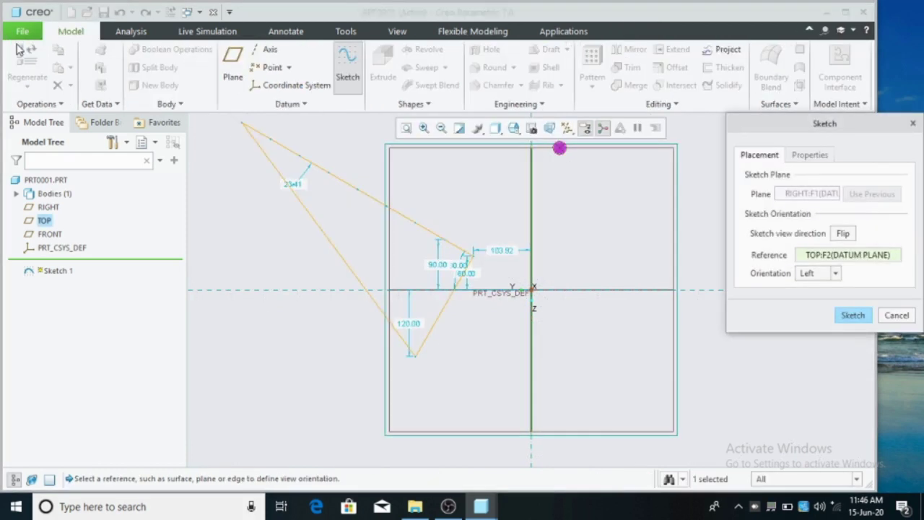
{"action": "left_click", "coordinate": [912, 124]}
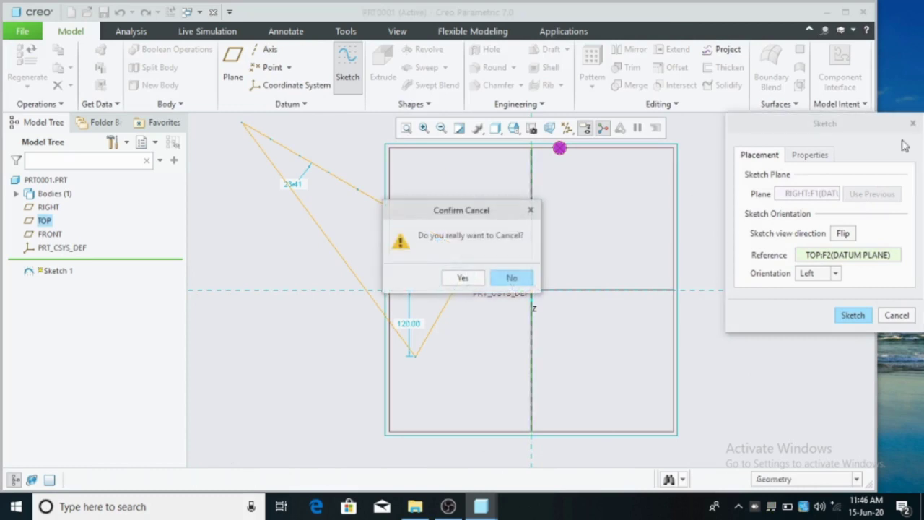
{"action": "left_click", "coordinate": [473, 279]}
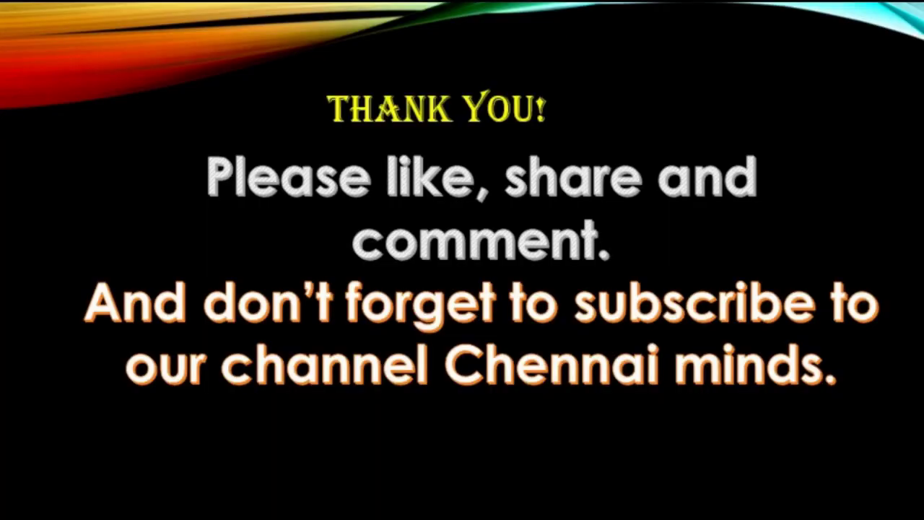